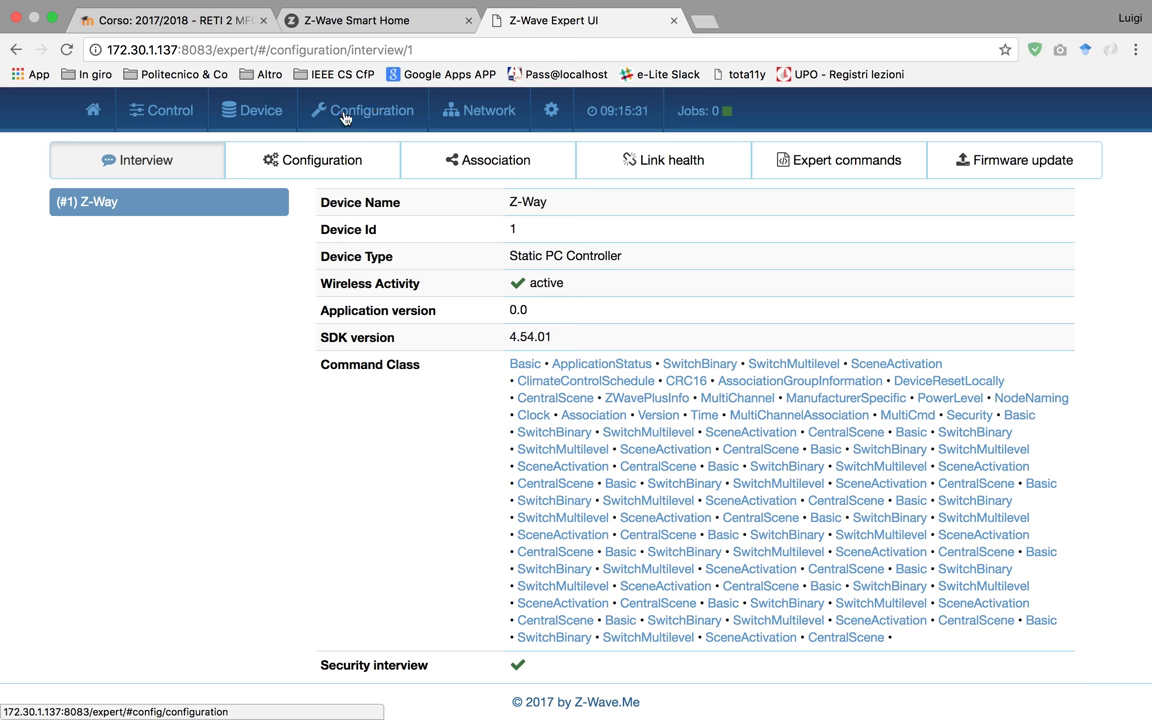
# Check the switch controls for available devices, and open the network control page for device management.
pyautogui.click(150, 111)
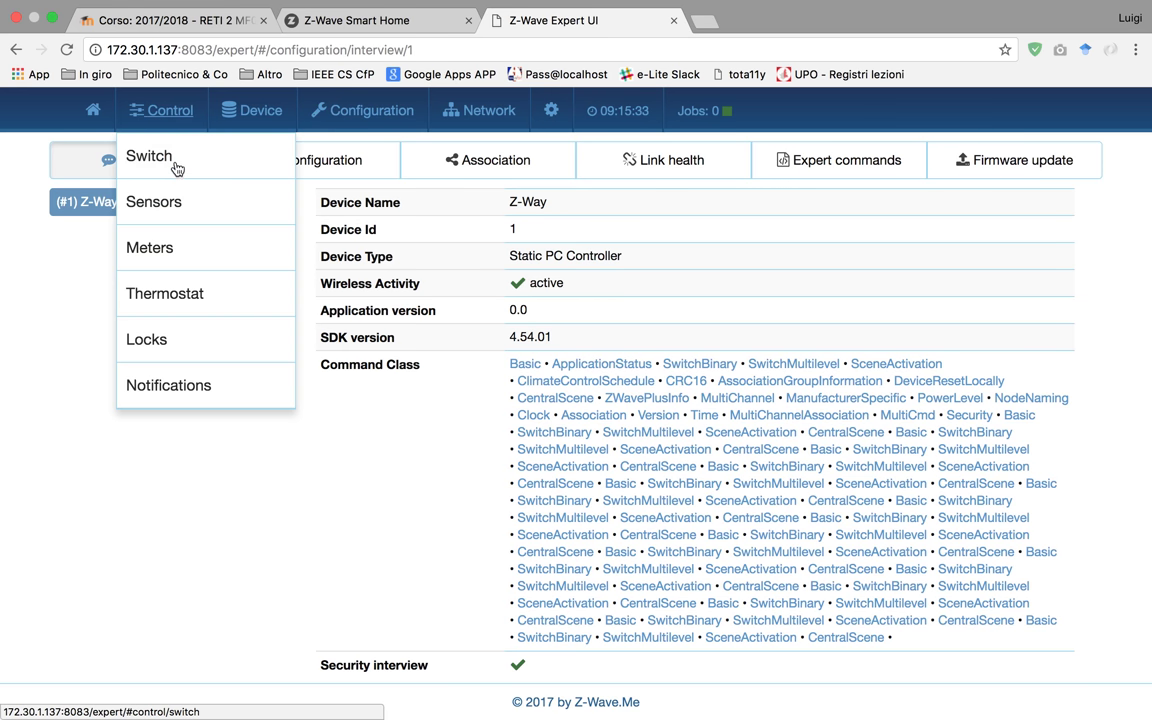
pyautogui.click(176, 167)
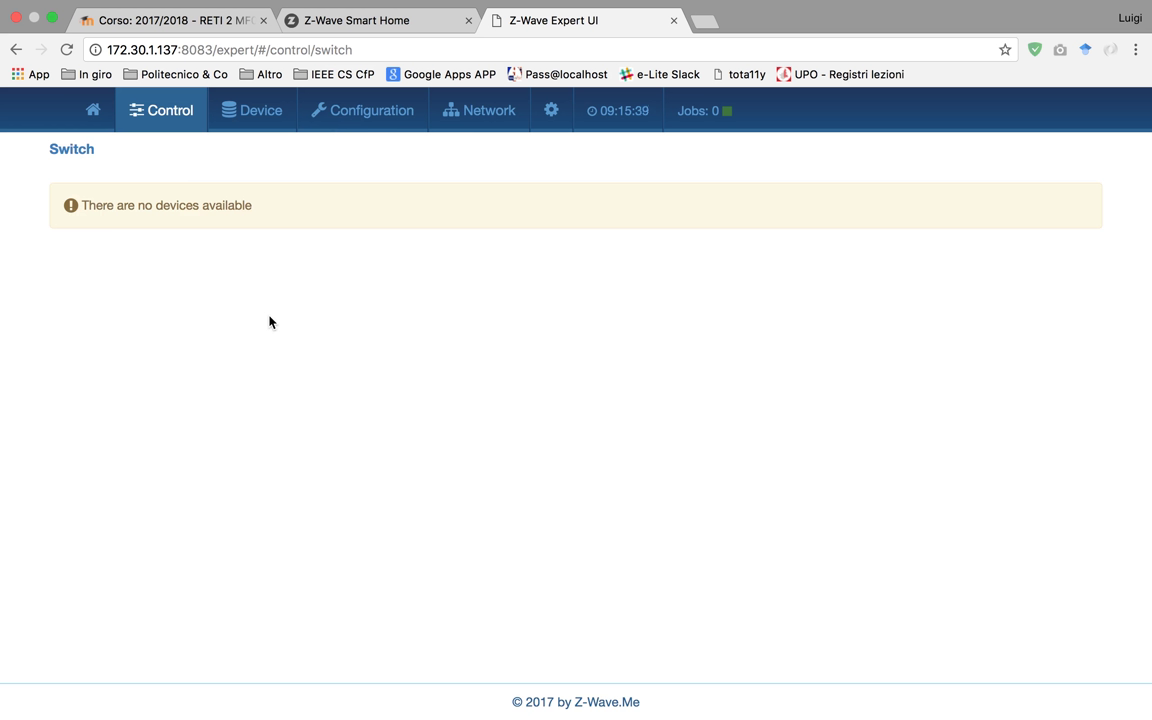
pyautogui.click(505, 110)
pyautogui.click(497, 157)
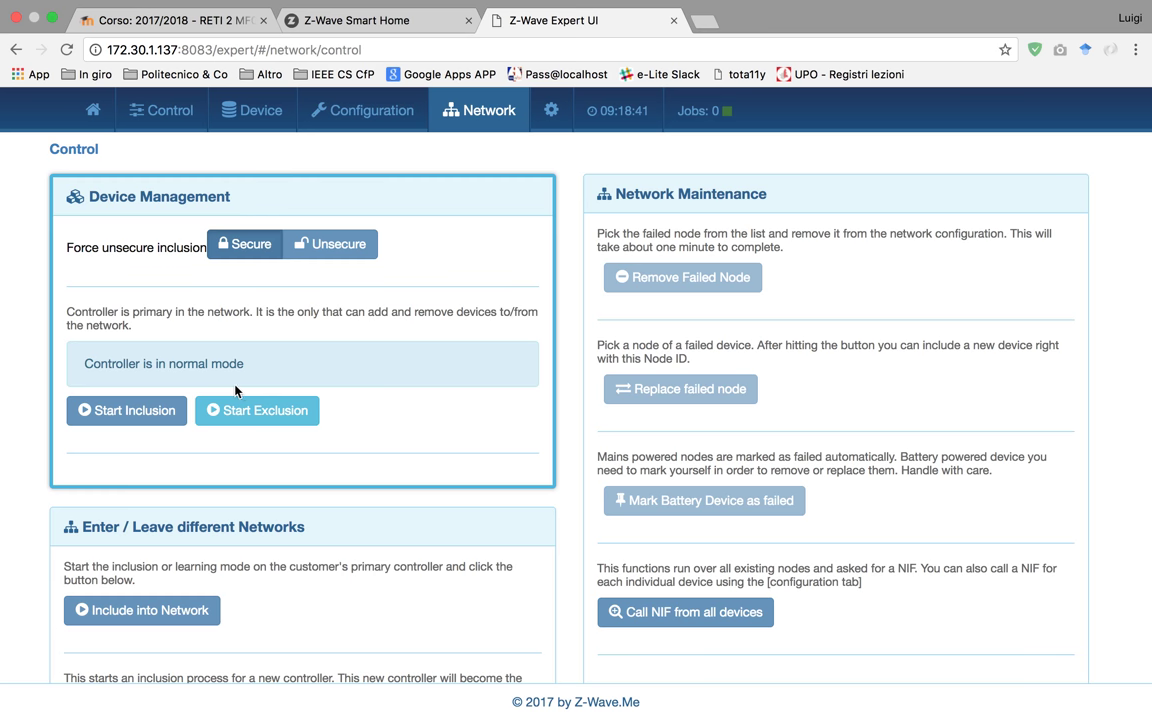
pyautogui.click(130, 414)
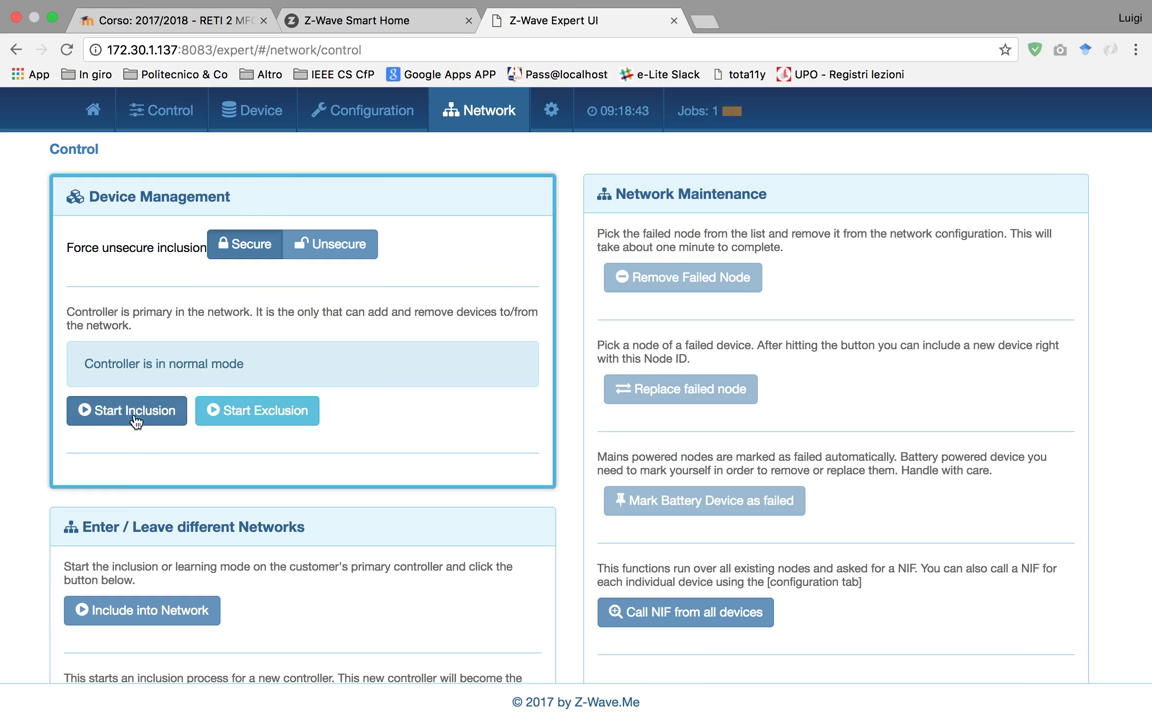
pyautogui.click(134, 420)
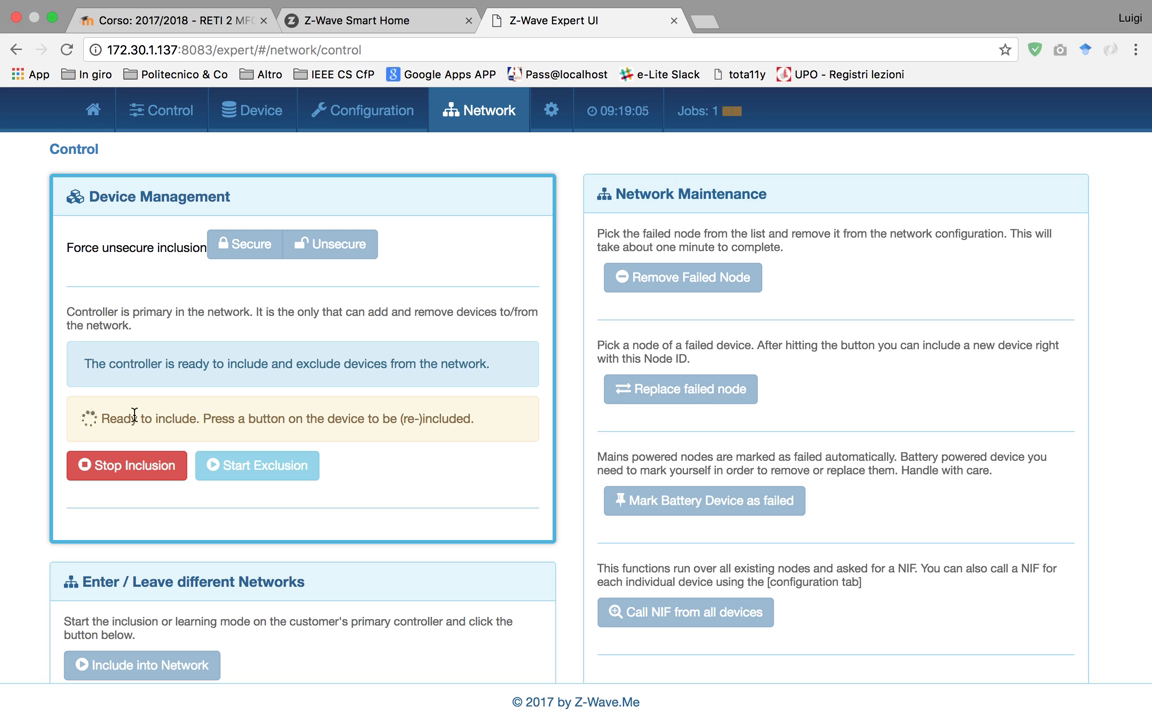
pyautogui.click(119, 462)
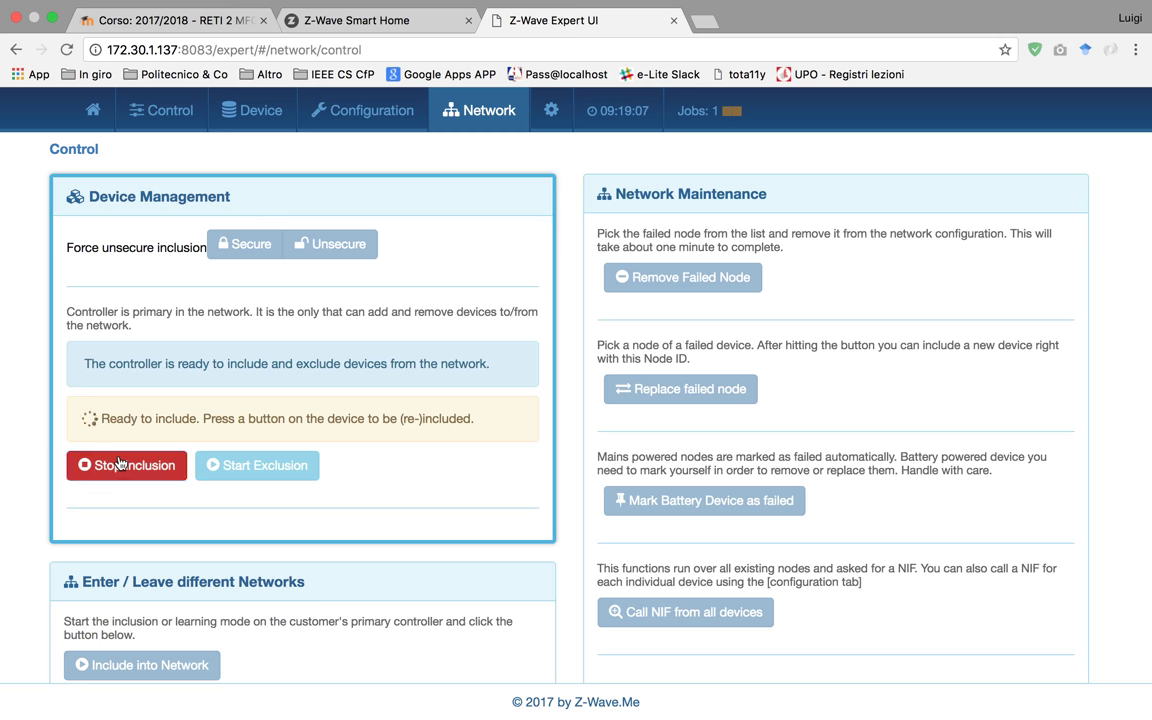
# Run device exclusion to clear the sensor's earlier pairing, and include the sensor in the network with secure inclusion.
pyautogui.click(271, 420)
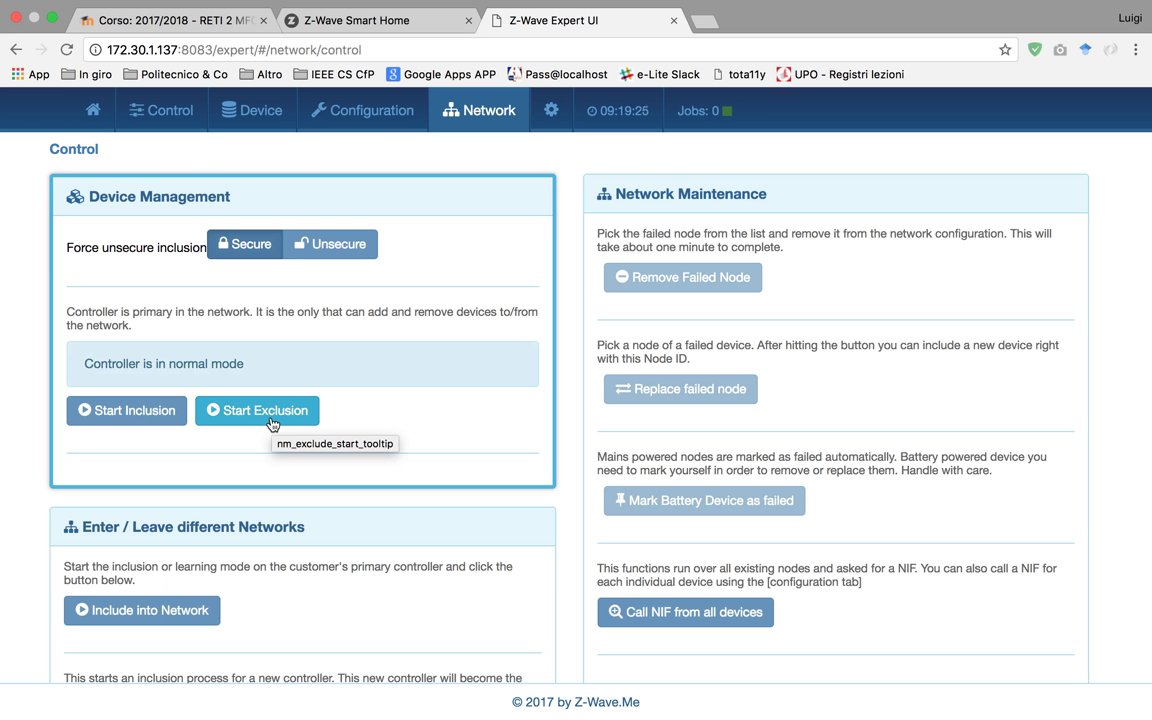
pyautogui.click(271, 424)
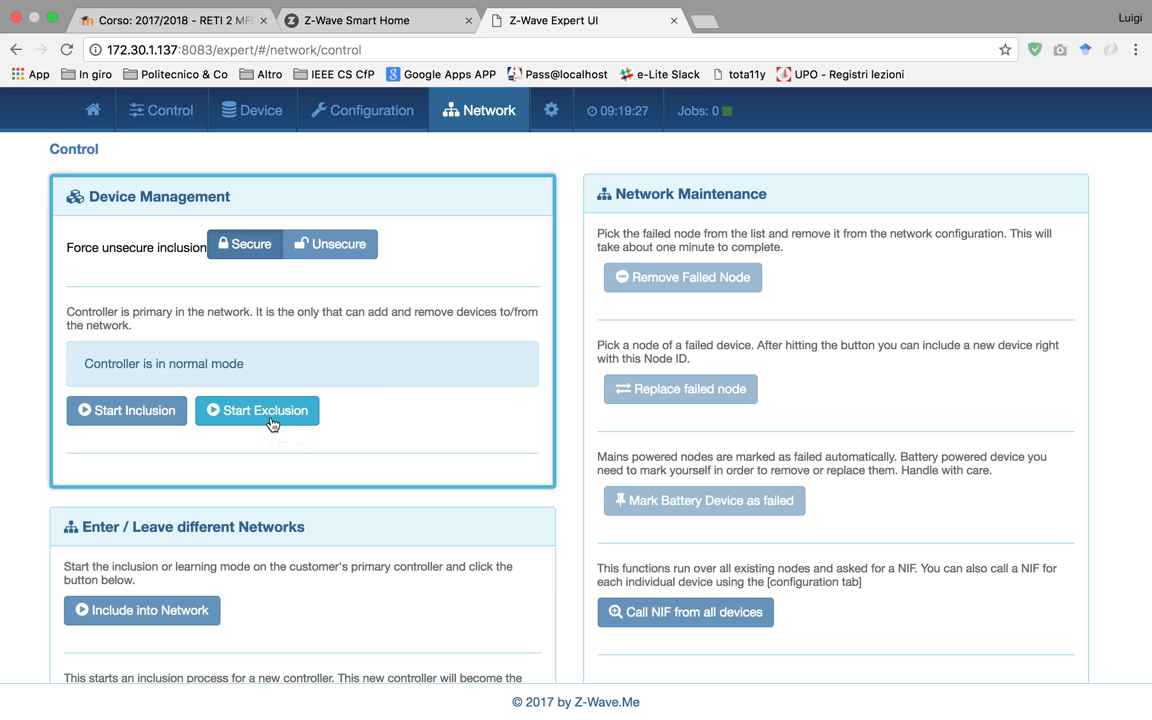
pyautogui.click(151, 424)
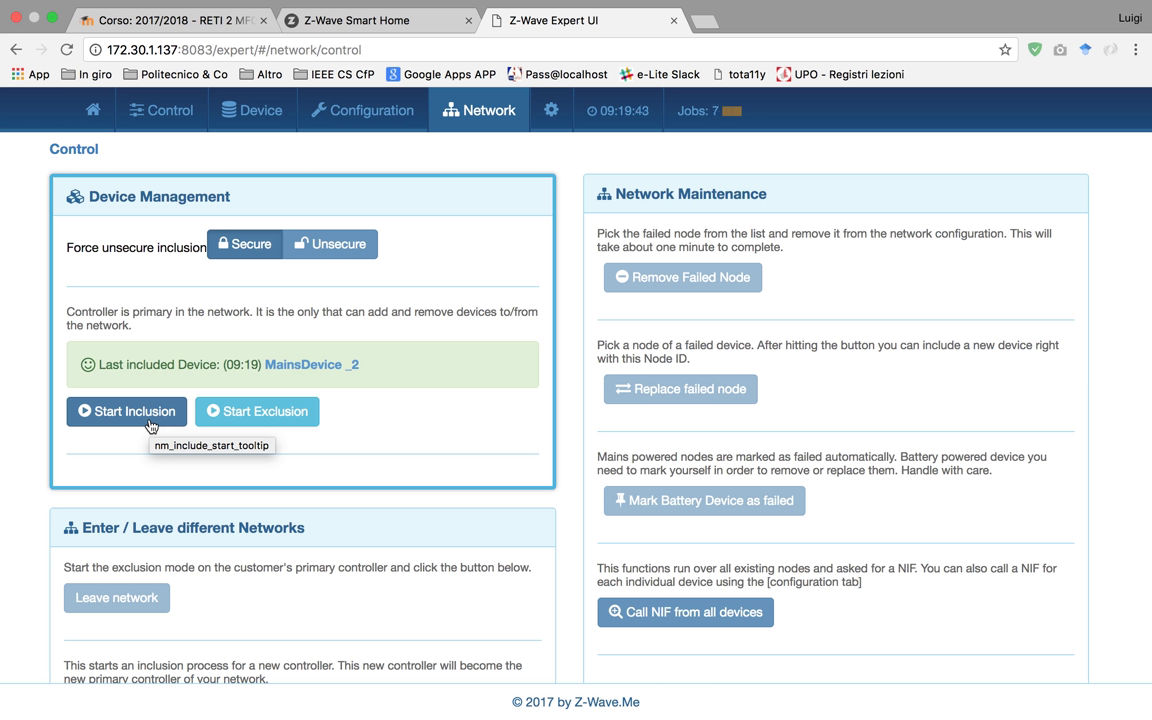
pyautogui.click(151, 421)
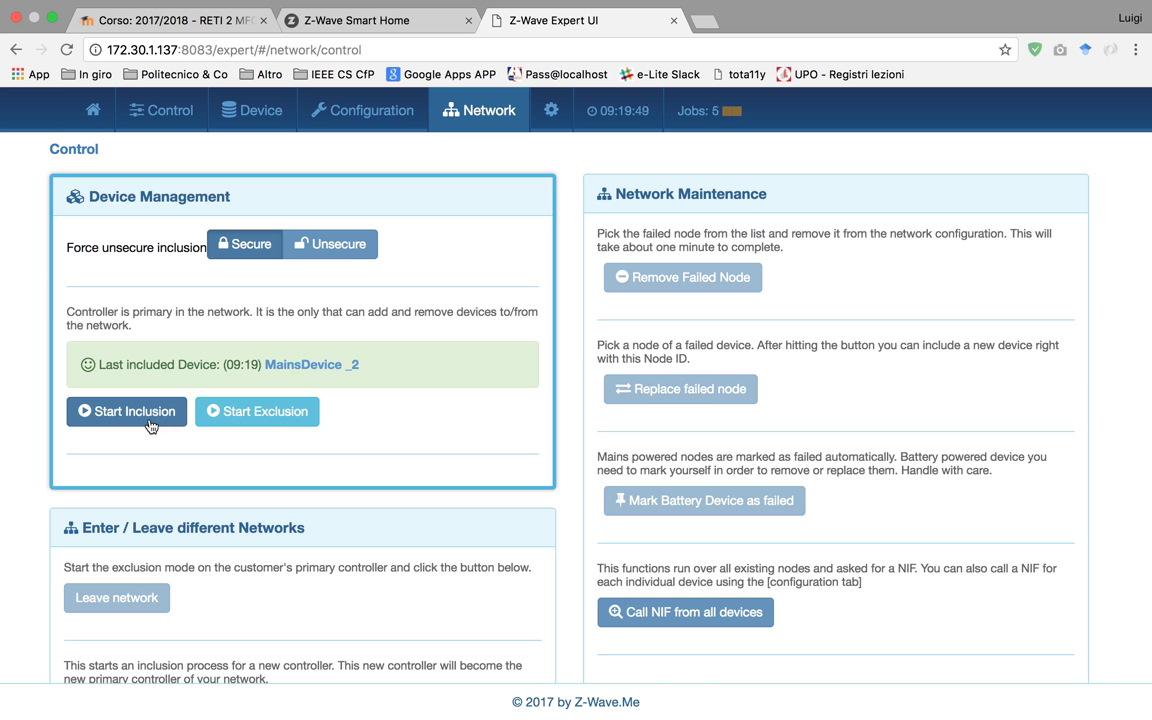
# View the device status list, and open the interview details of MainsDevice _2.
pyautogui.click(256, 112)
pyautogui.click(240, 156)
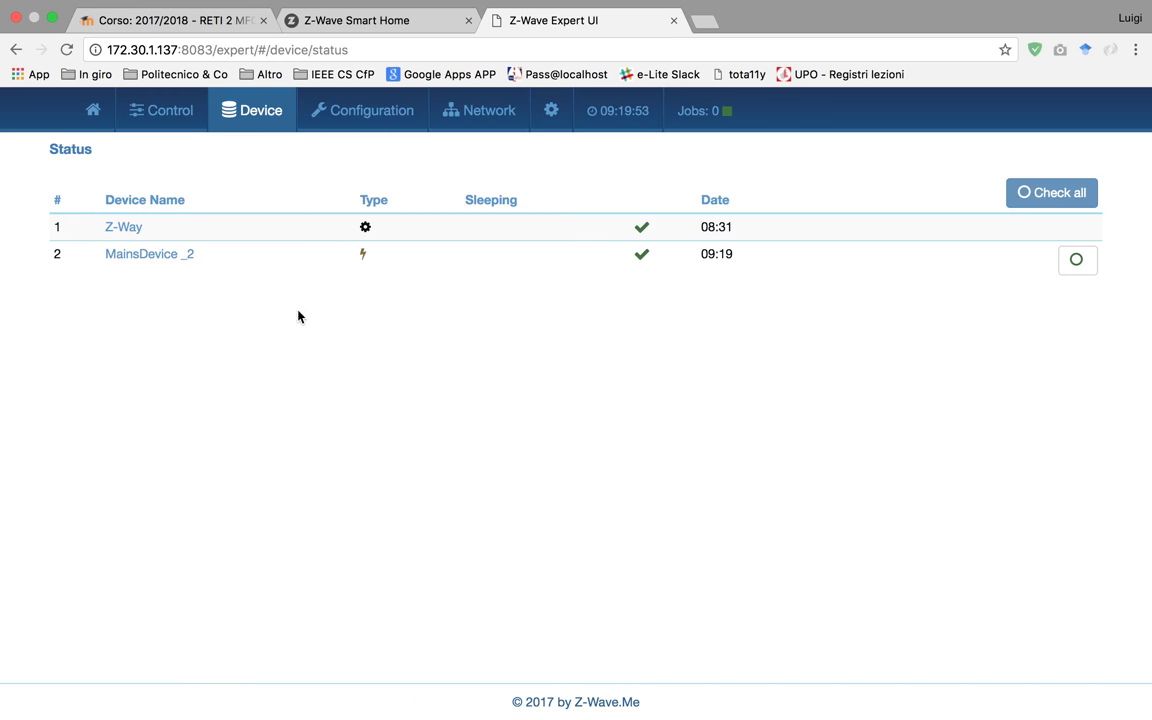
pyautogui.click(178, 255)
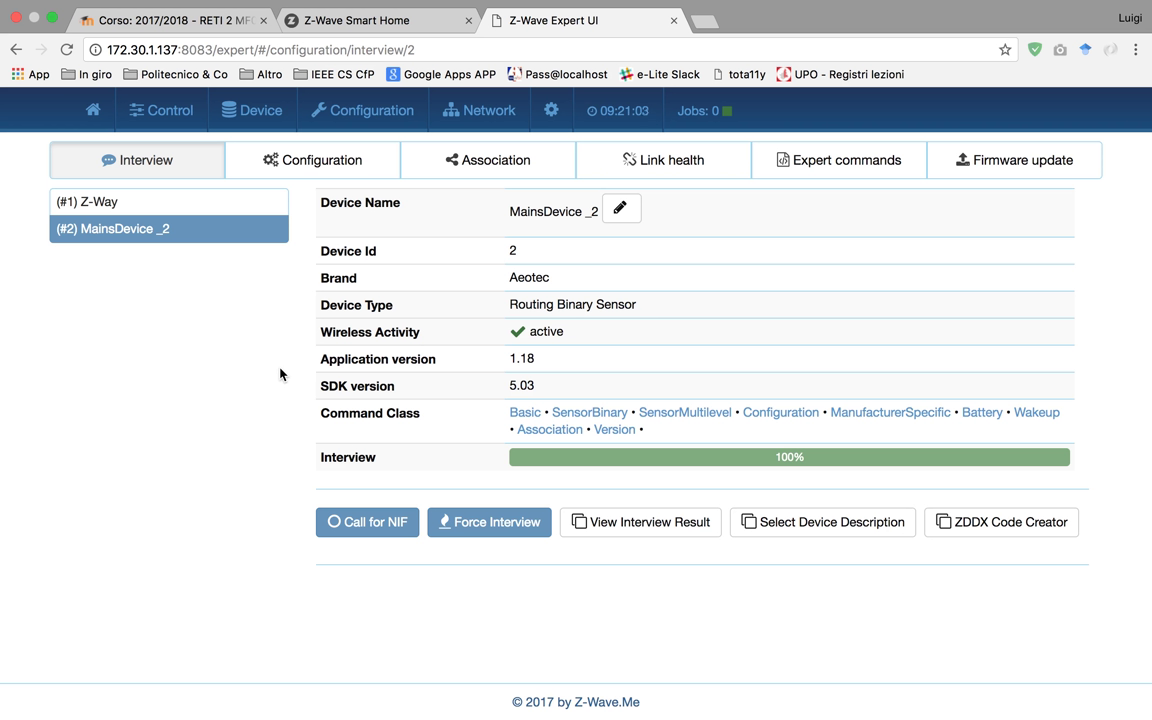
# Examine the SensorBinary level and the SensorMultilevel readings in MainsDevice _2's command class data.
pyautogui.click(600, 413)
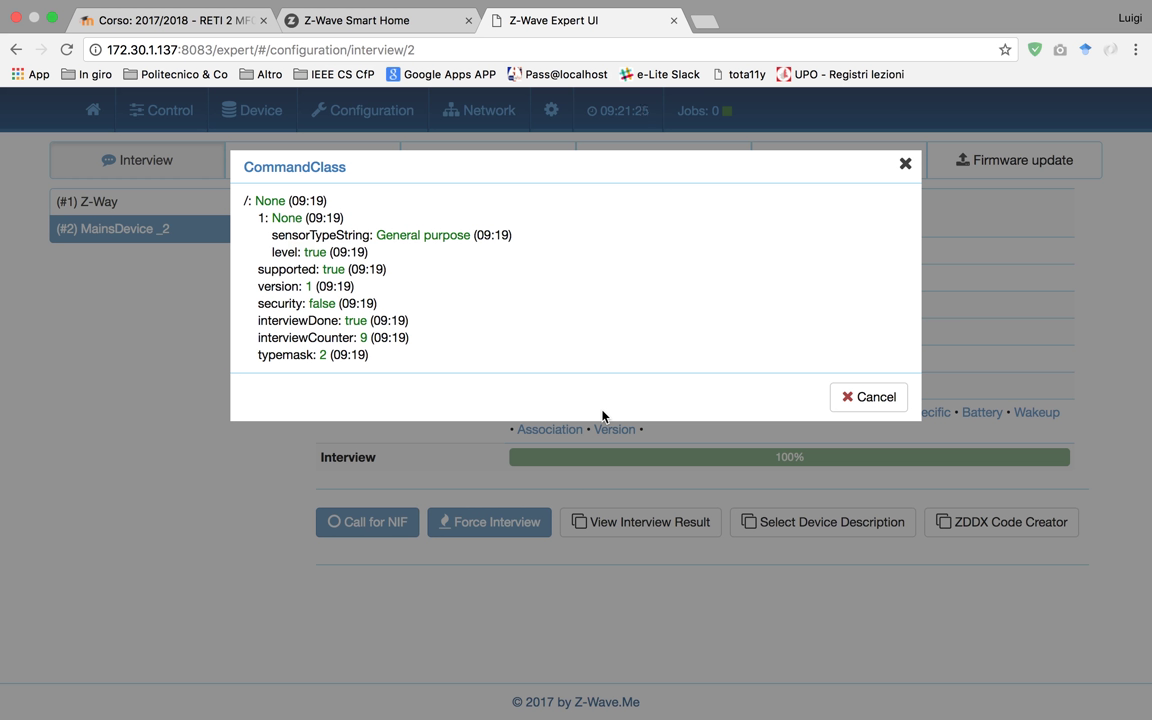
pyautogui.tripleClick(351, 252)
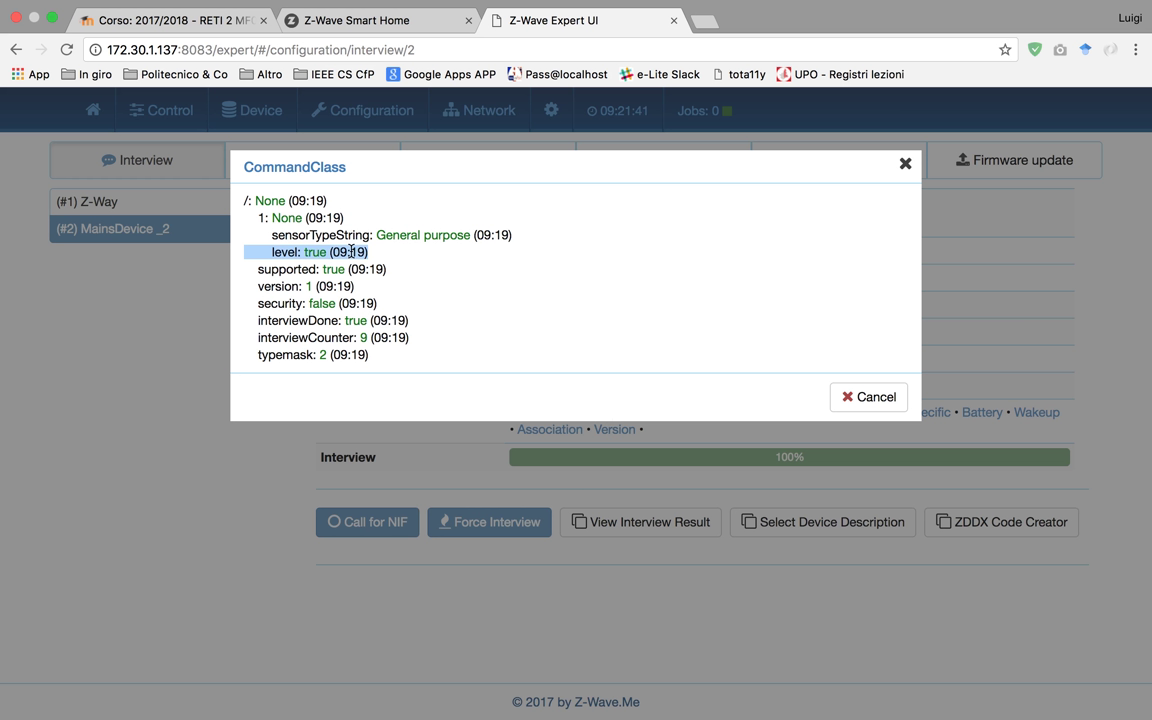
pyautogui.click(875, 401)
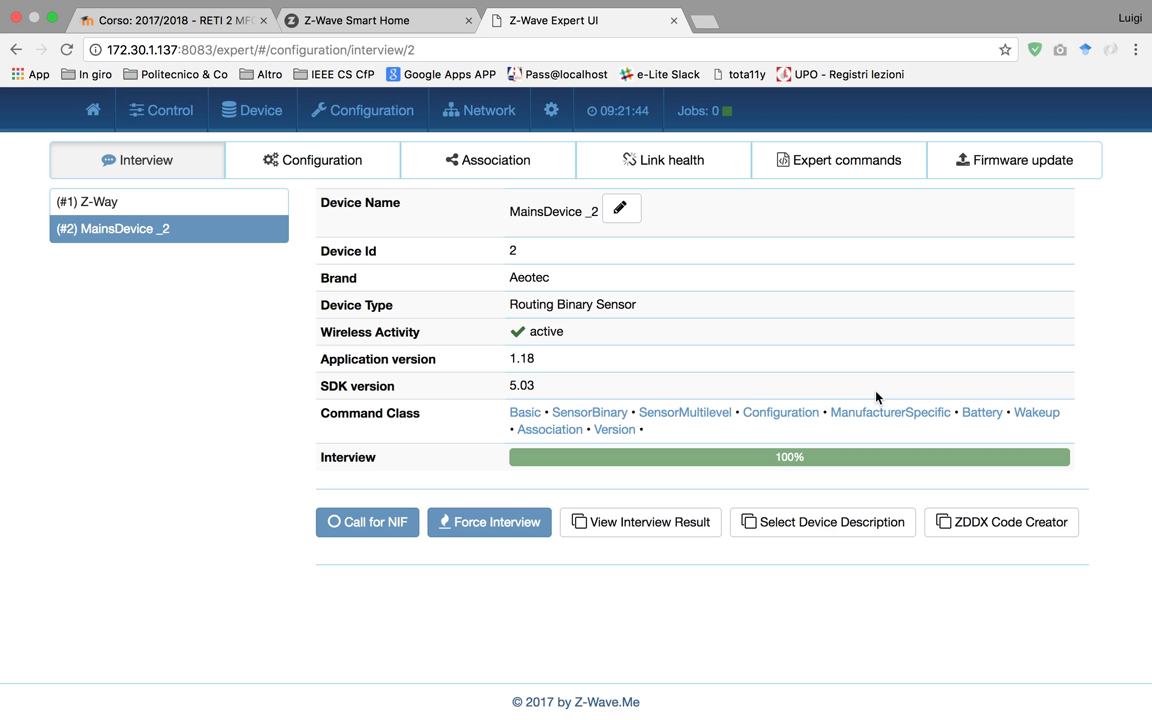
pyautogui.click(705, 414)
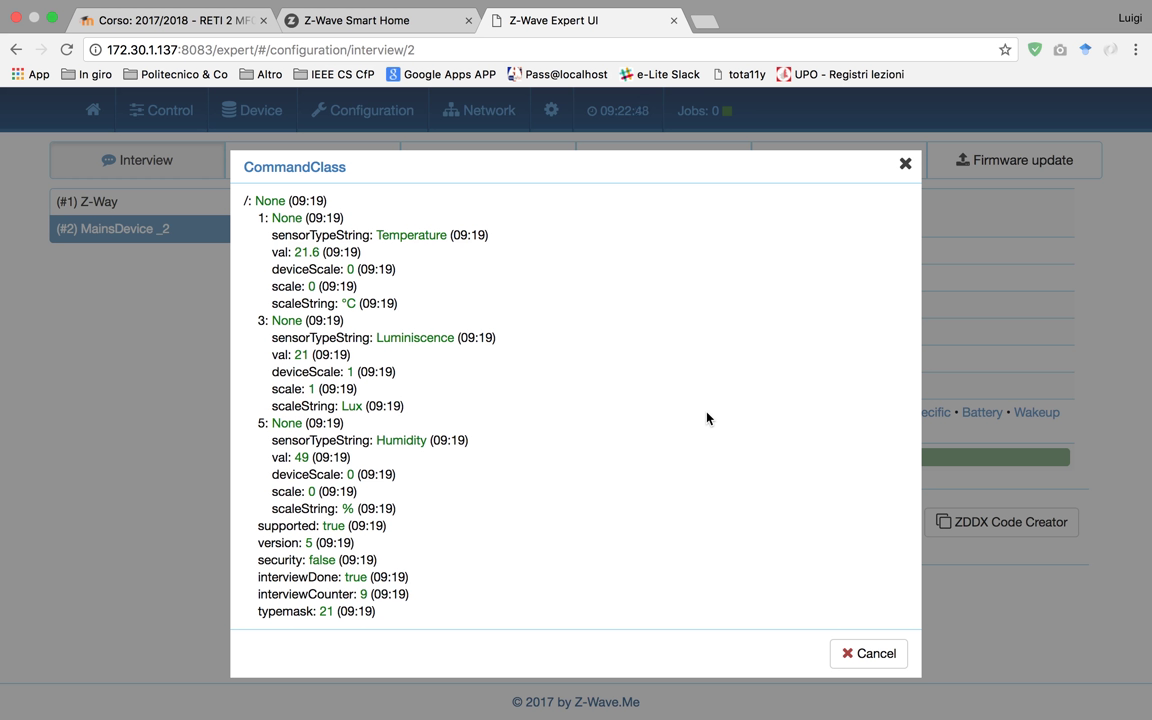
pyautogui.click(866, 653)
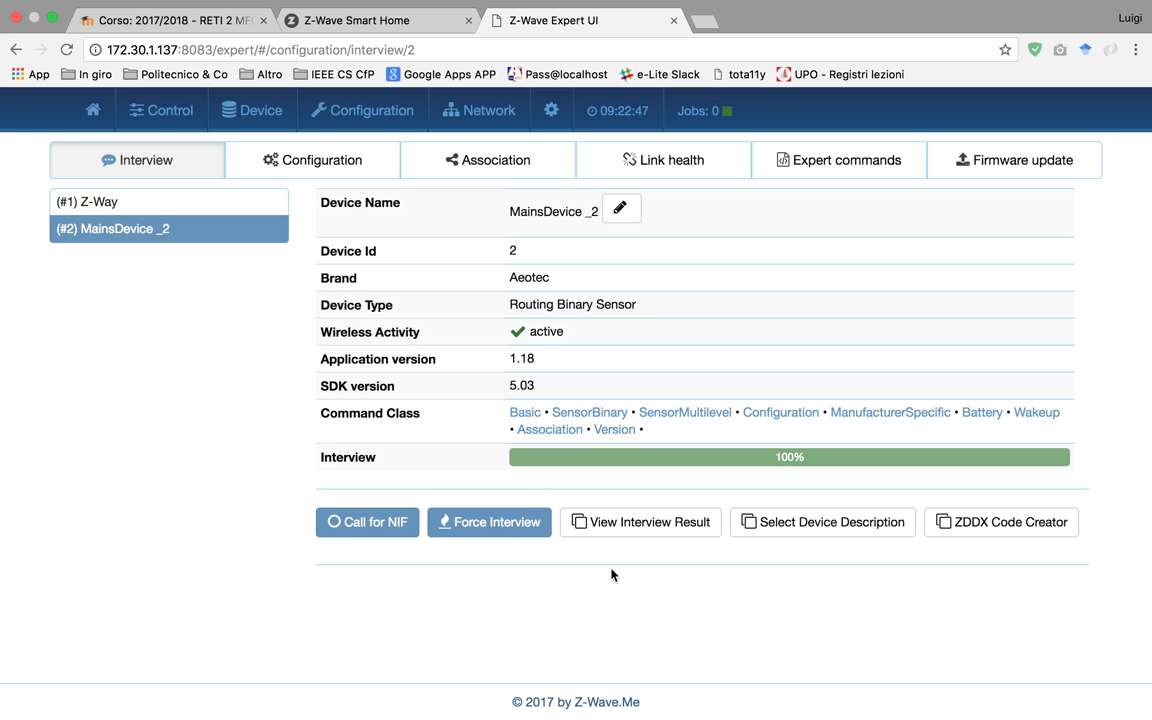
# Review MainsDevice _2's interview results for every command class, and check its SensorBinary data from there.
pyautogui.click(625, 527)
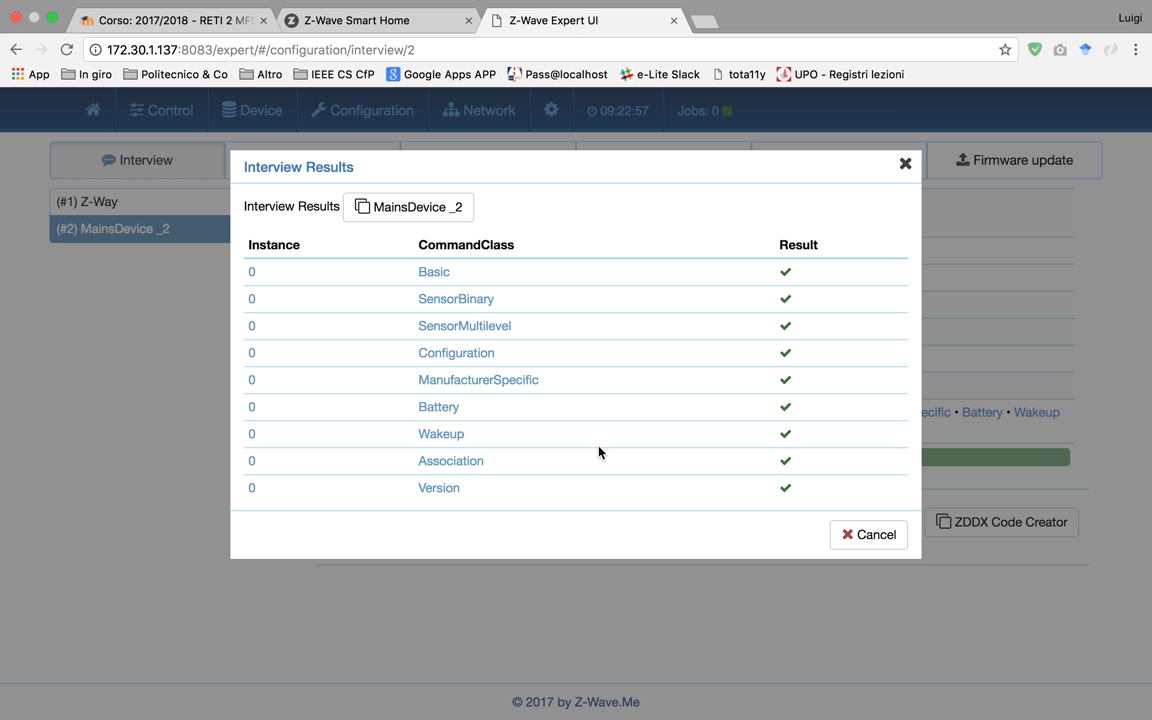
pyautogui.click(852, 537)
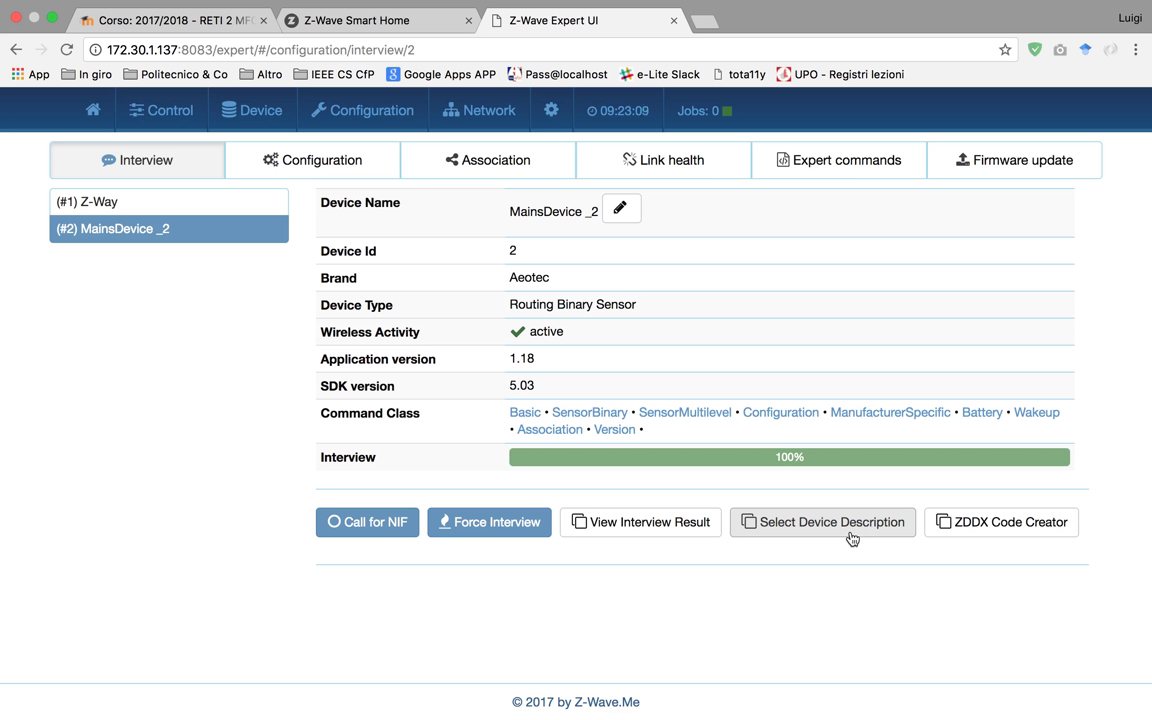
pyautogui.click(666, 533)
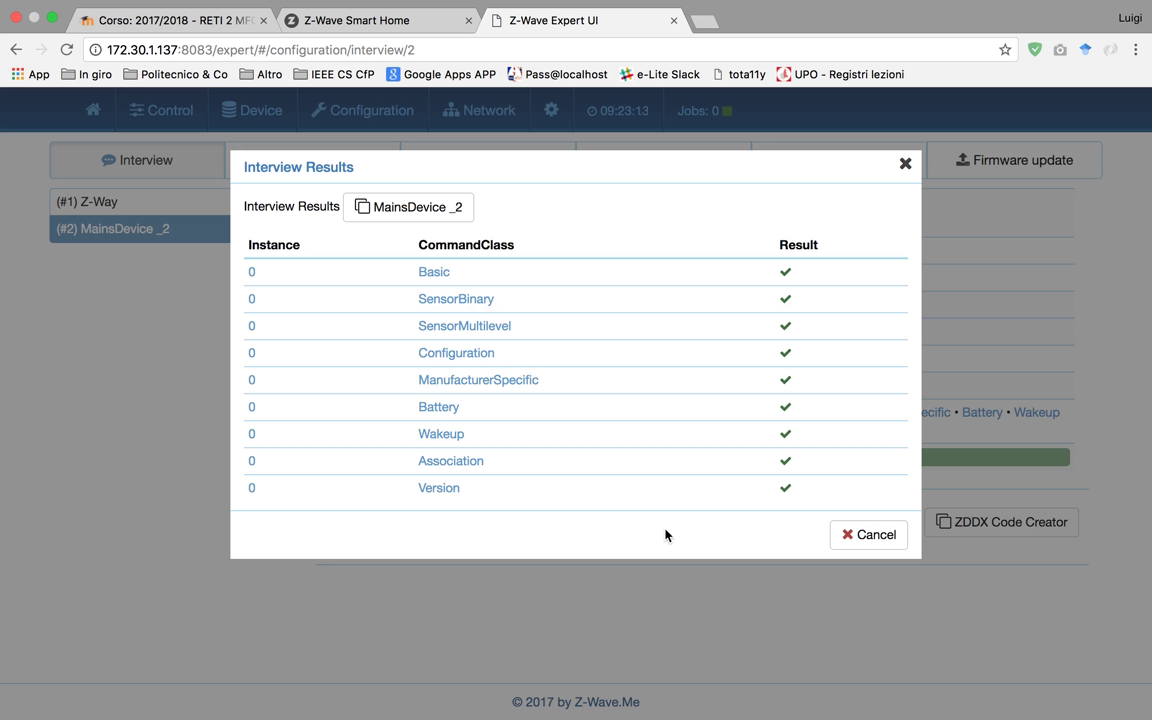
pyautogui.click(472, 300)
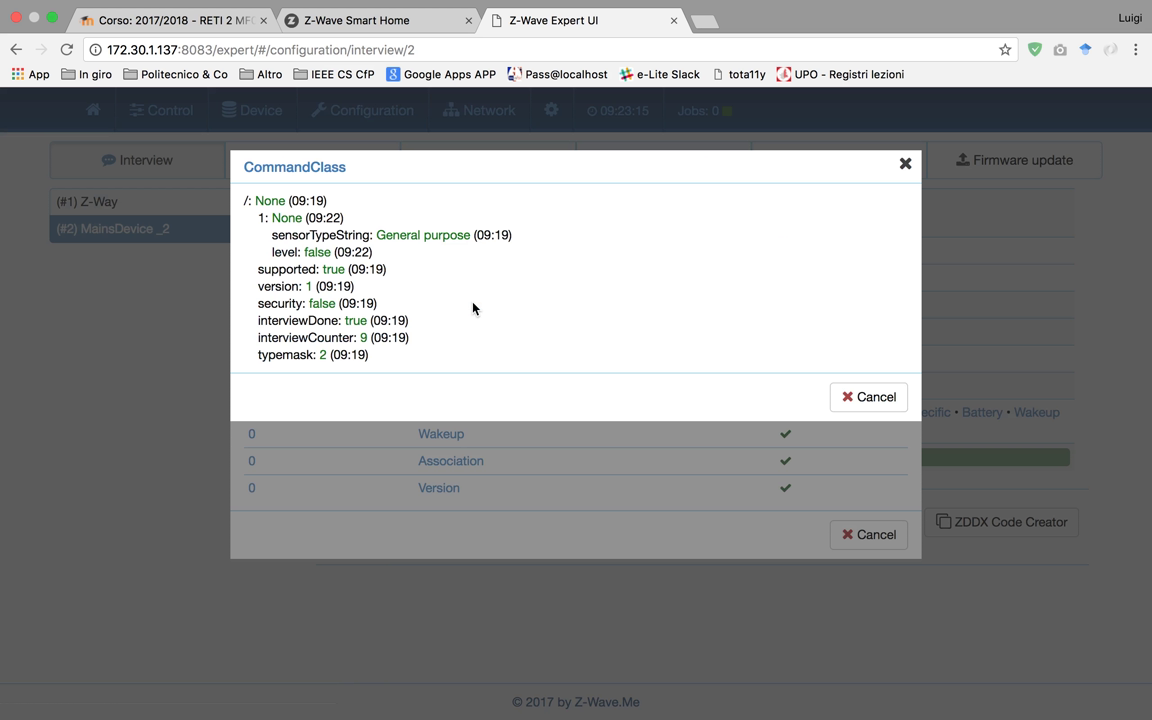
pyautogui.click(872, 399)
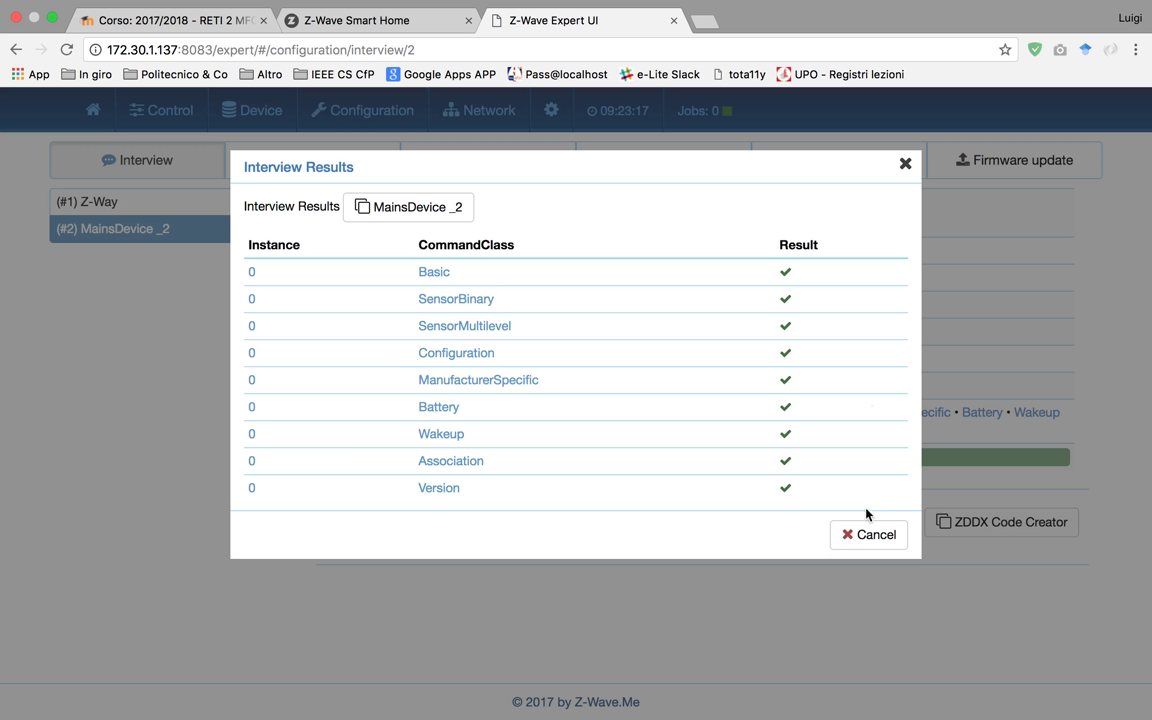
pyautogui.click(867, 536)
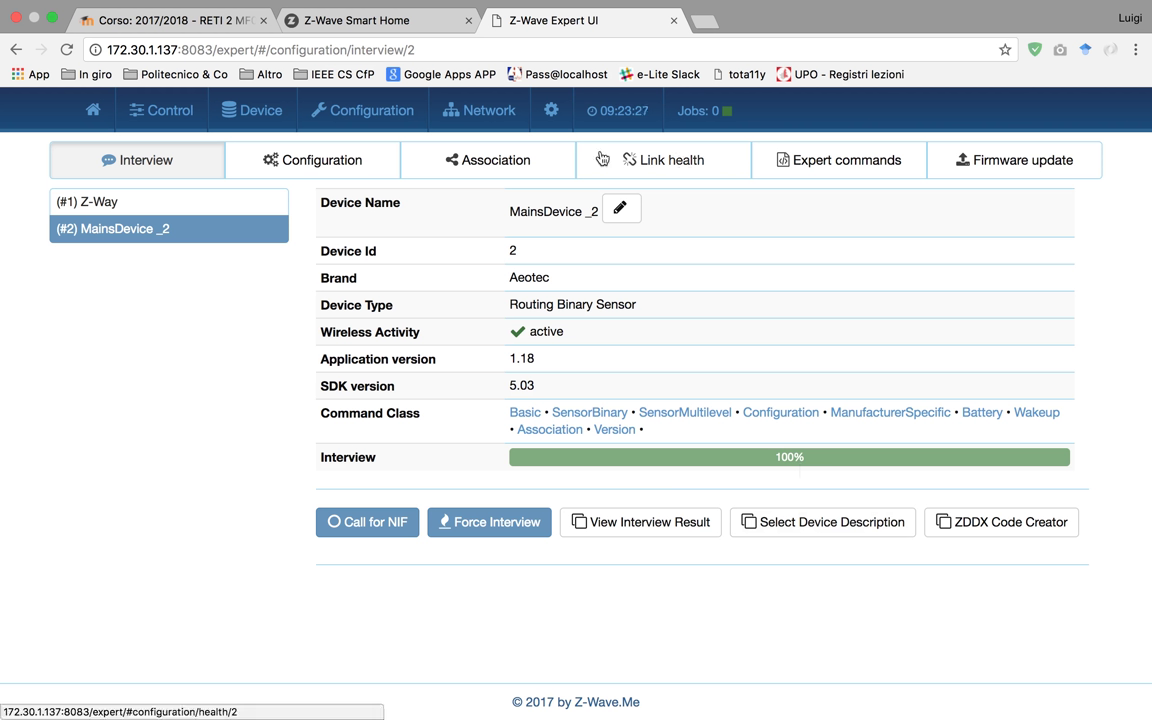
# In the network controls, run exclusion for a second device and include it in the network with secure inclusion.
pyautogui.click(490, 111)
pyautogui.click(483, 159)
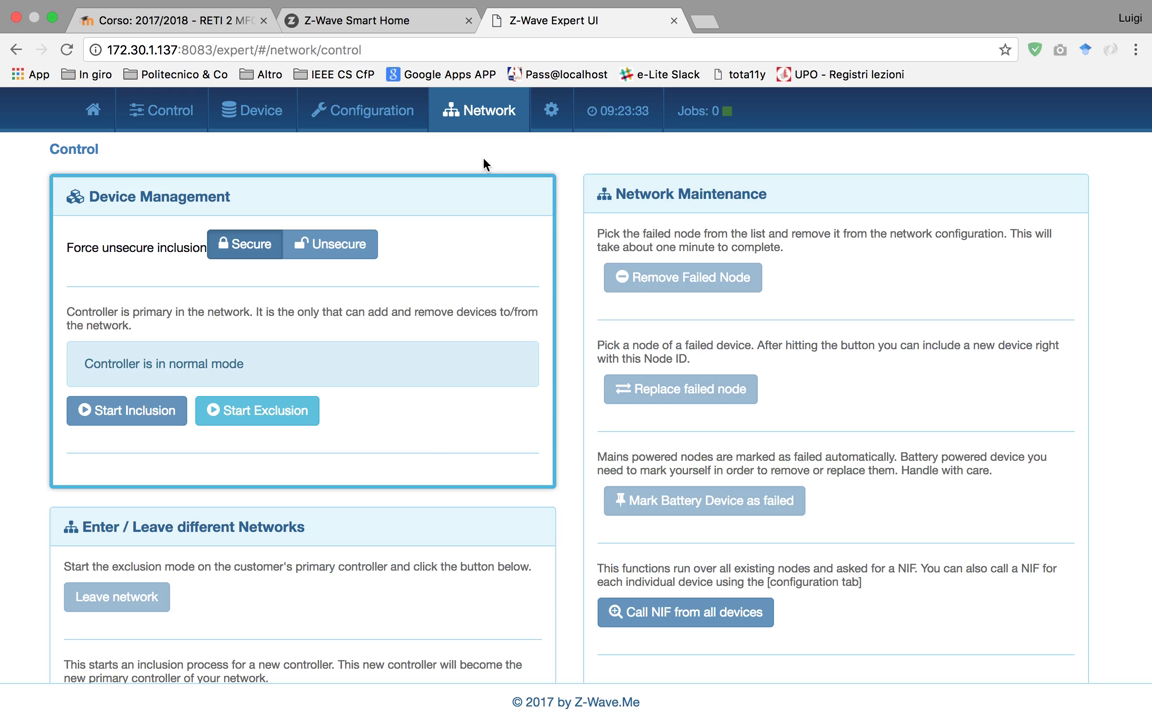
pyautogui.click(156, 422)
pyautogui.click(268, 411)
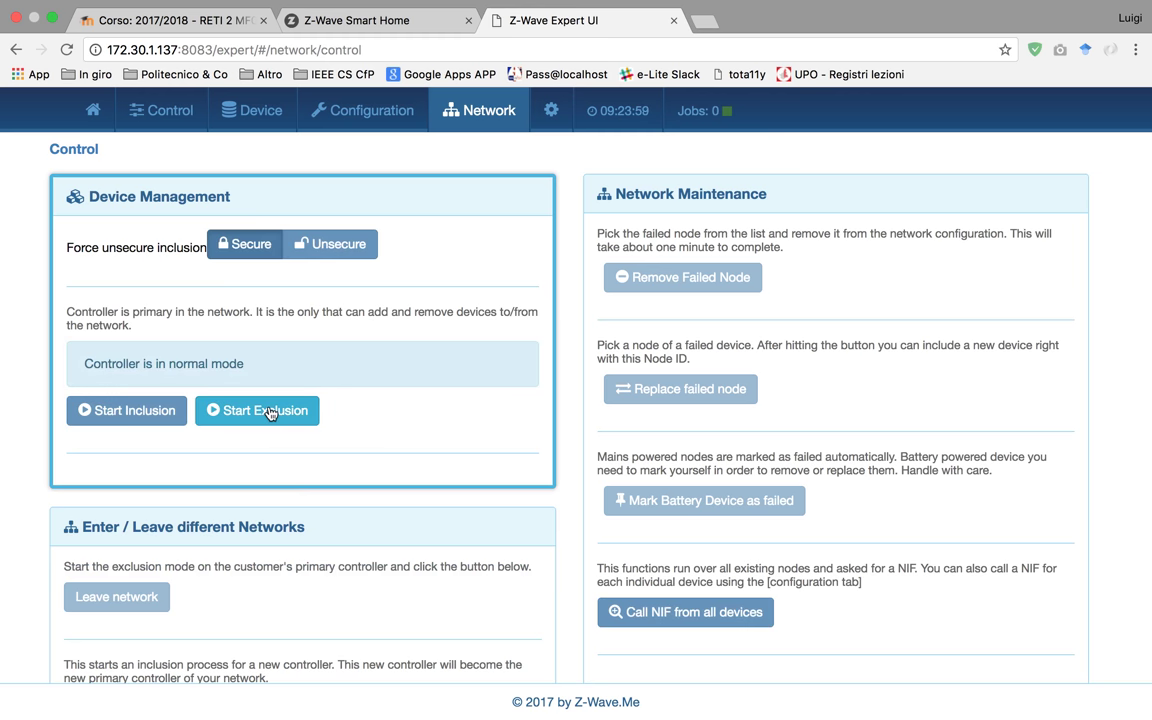
pyautogui.click(129, 412)
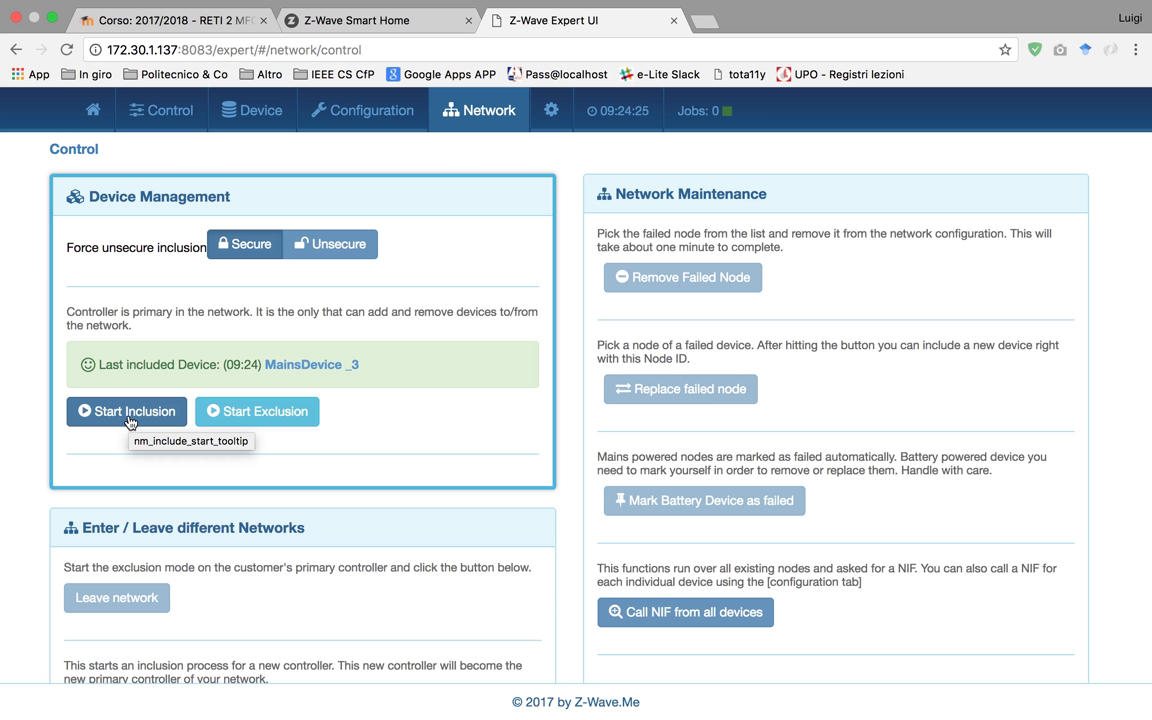
pyautogui.click(130, 420)
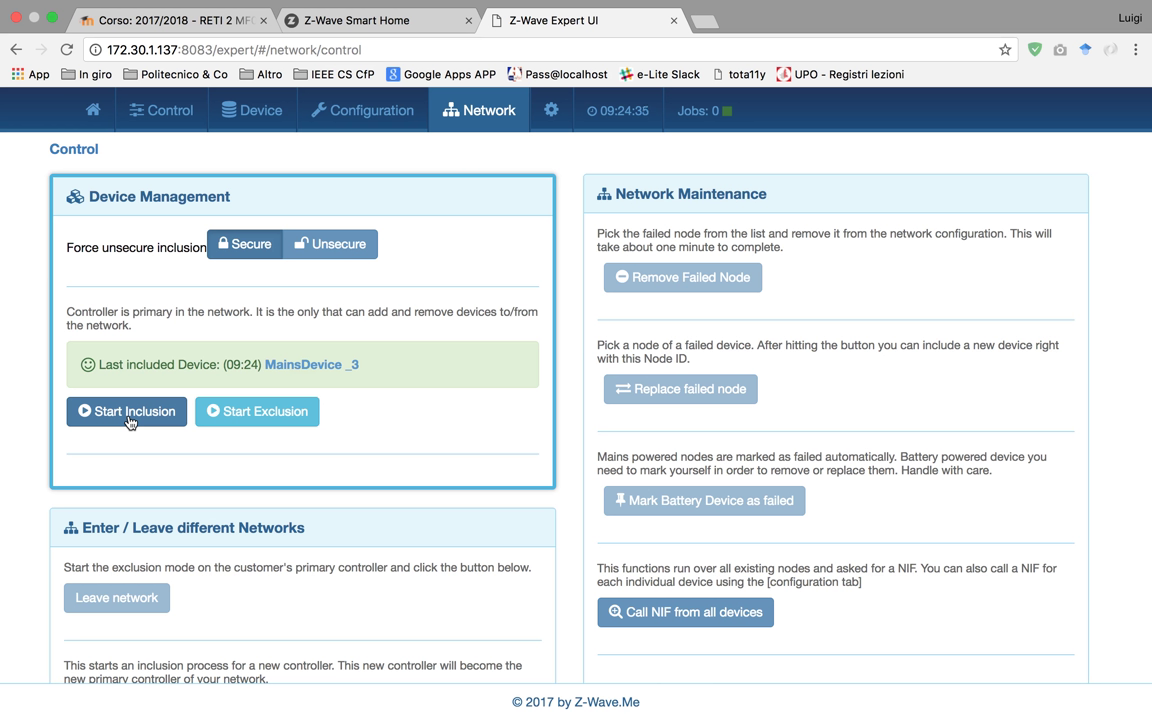
# Open the interview details of MainsDevice _3 and inspect its SwitchMultilevel command class data.
pyautogui.moveTo(240, 112)
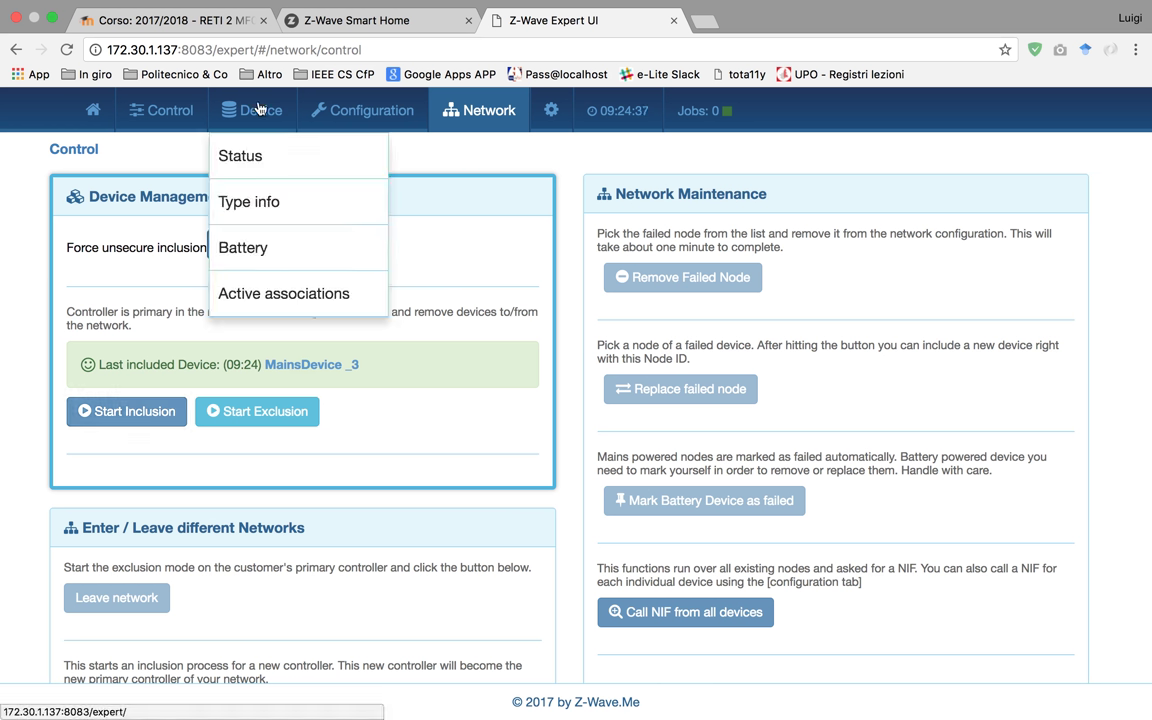
pyautogui.click(254, 172)
pyautogui.click(378, 113)
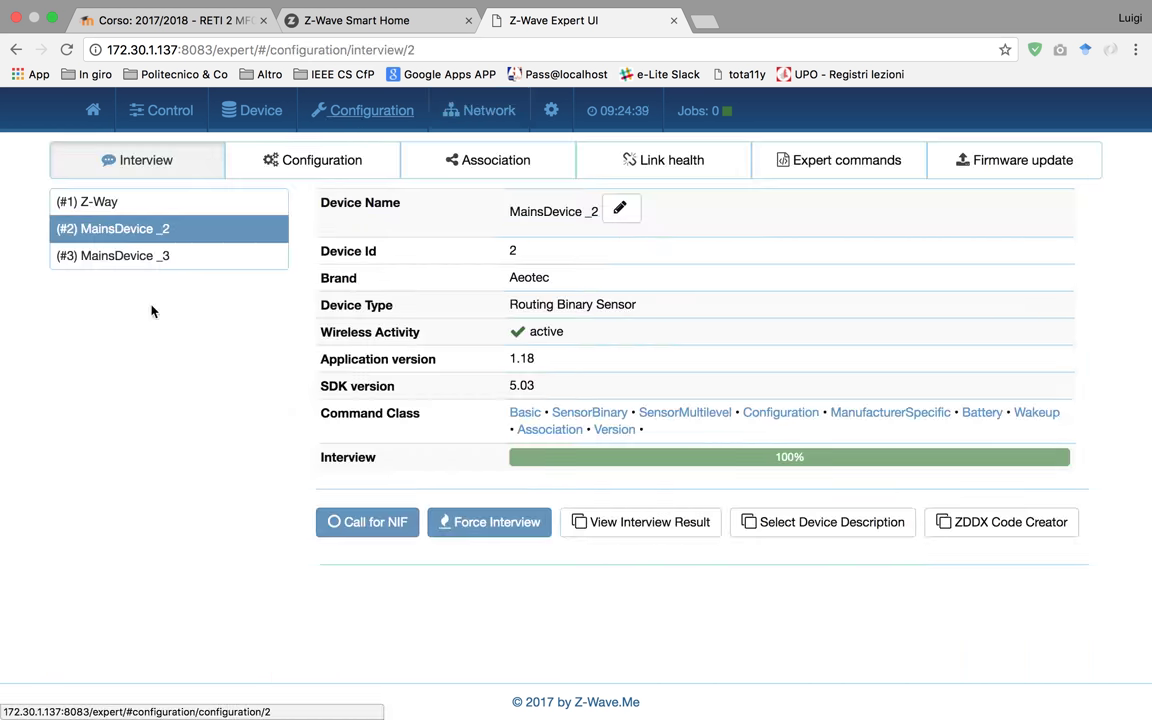
pyautogui.click(137, 258)
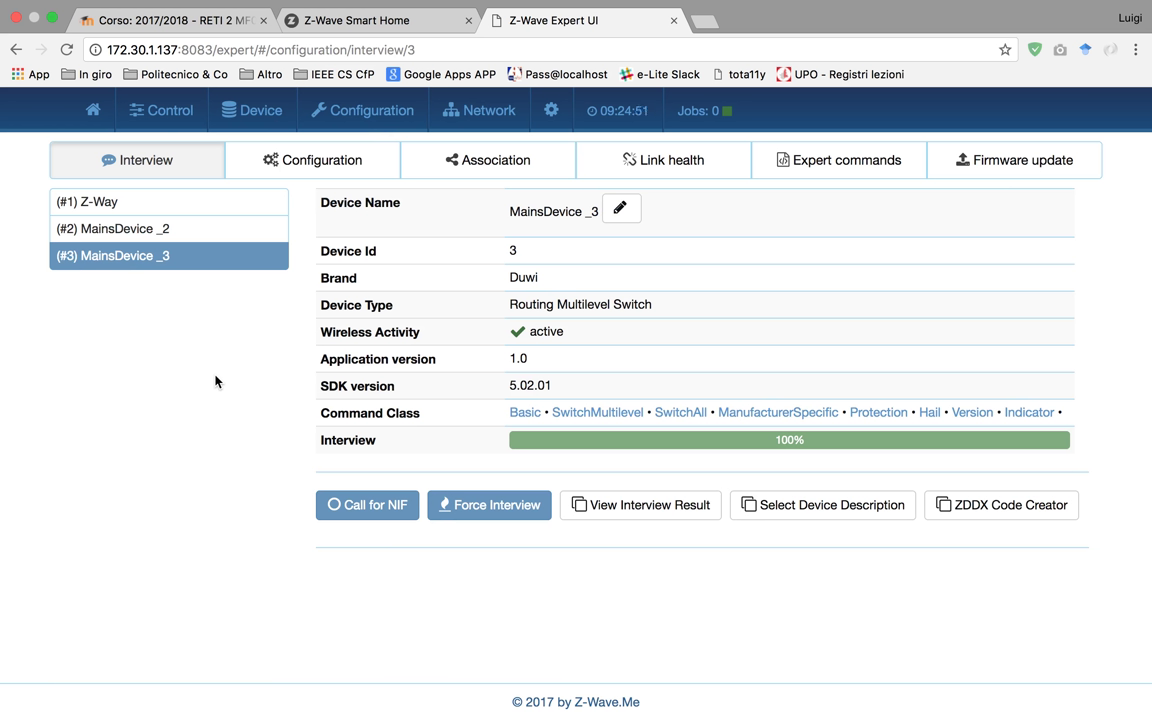
pyautogui.click(600, 413)
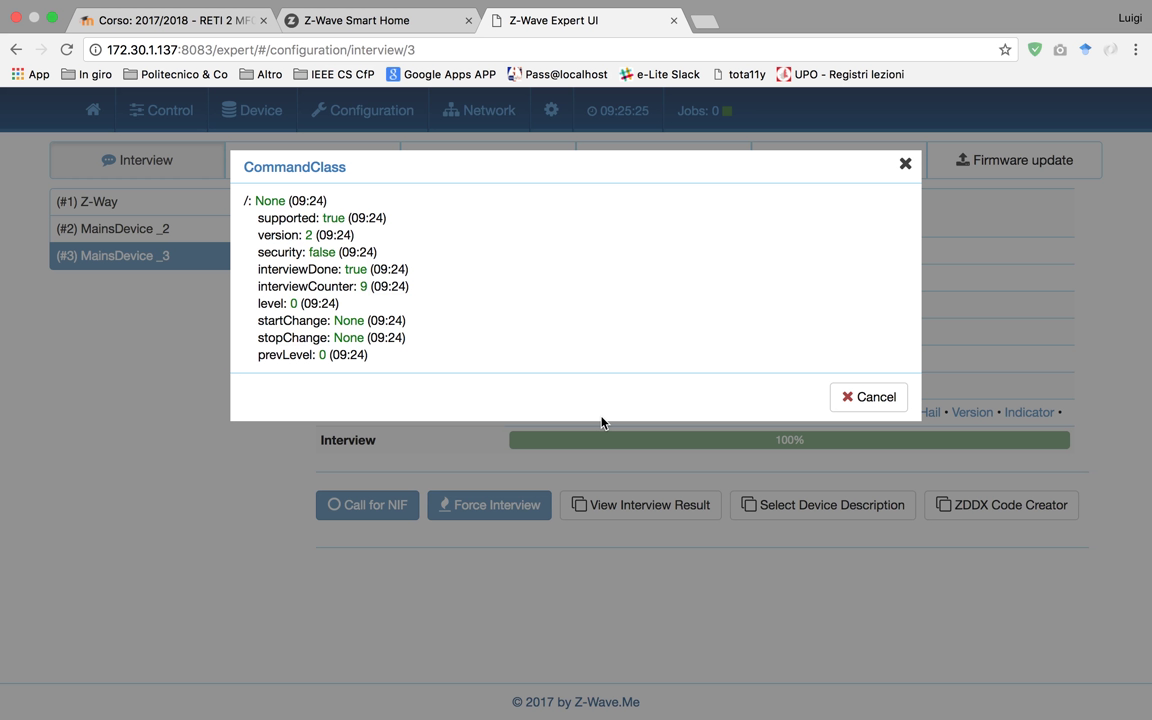
pyautogui.click(868, 397)
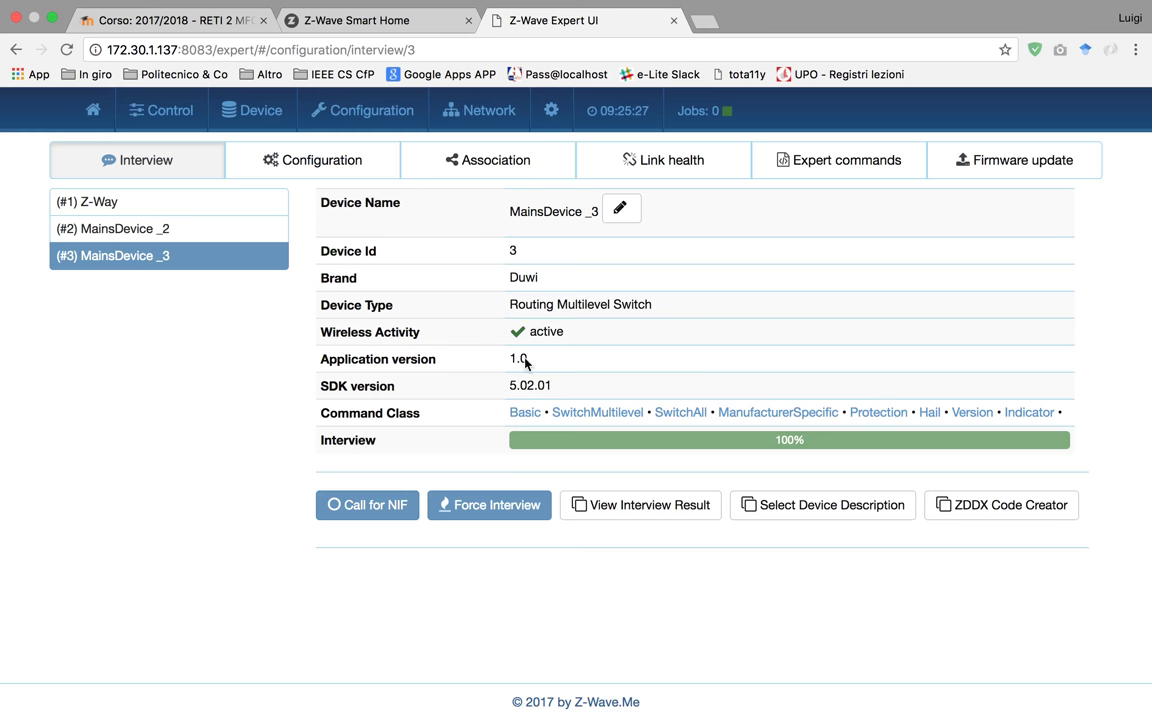
# In the switch controls, turn MainsDevice _3 on, raise it to full level, and turn it off.
pyautogui.click(168, 110)
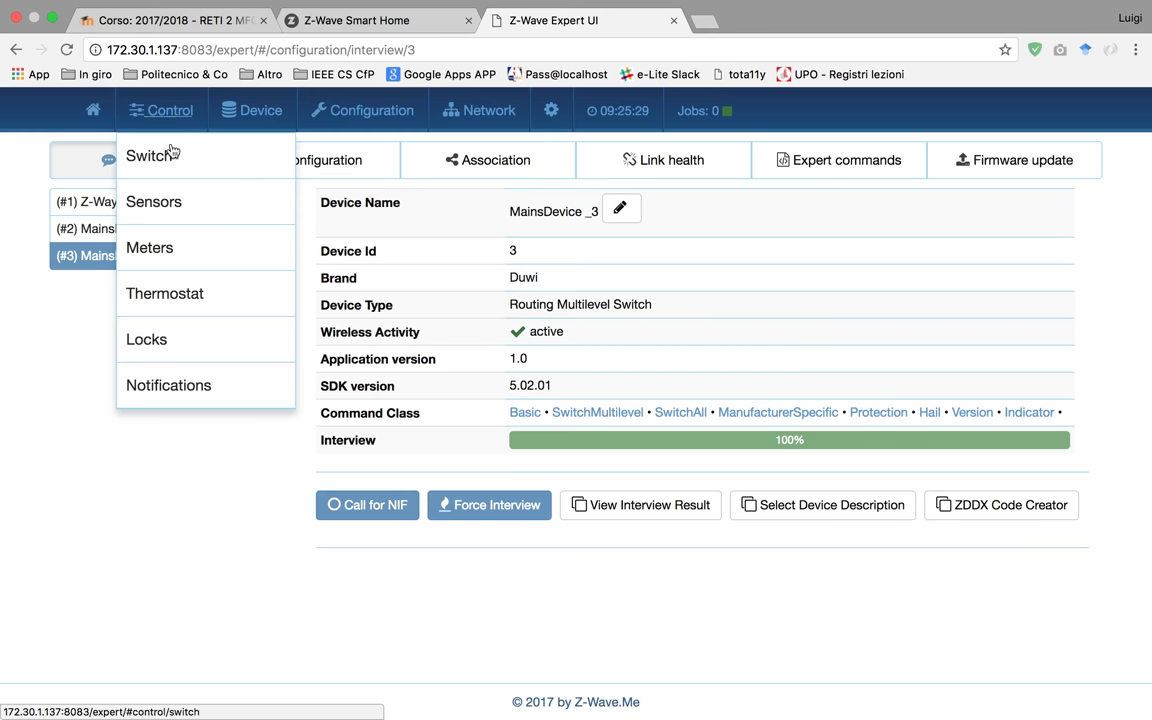
pyautogui.click(173, 158)
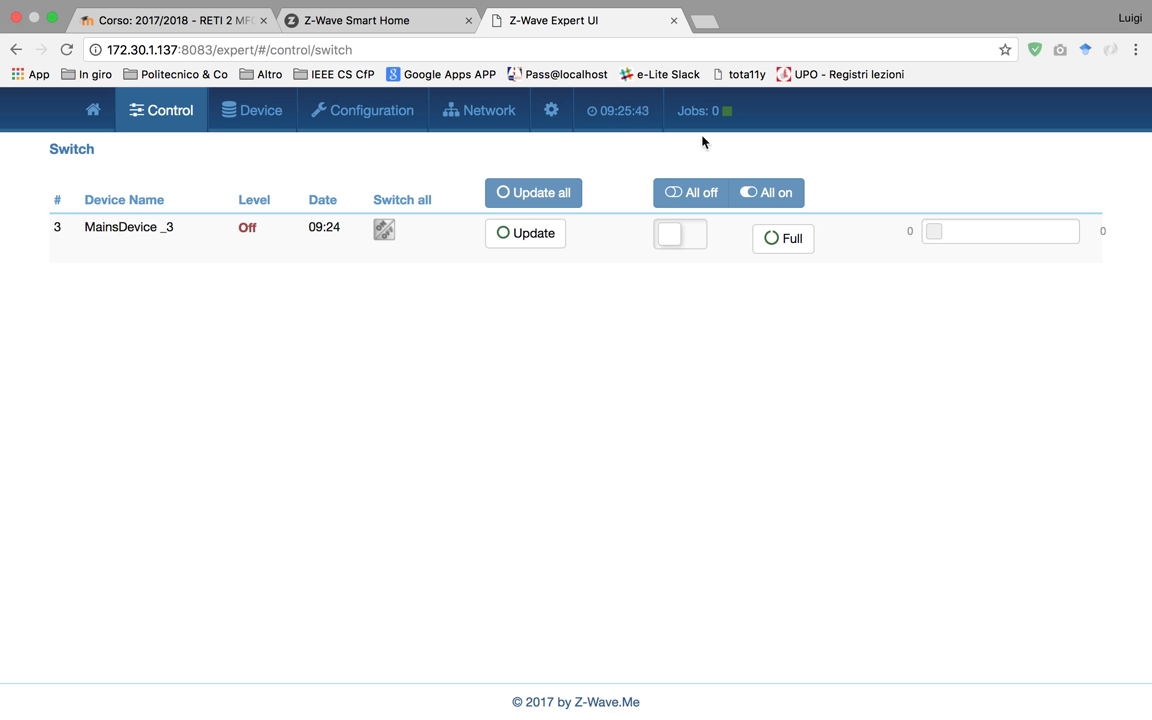
pyautogui.click(694, 239)
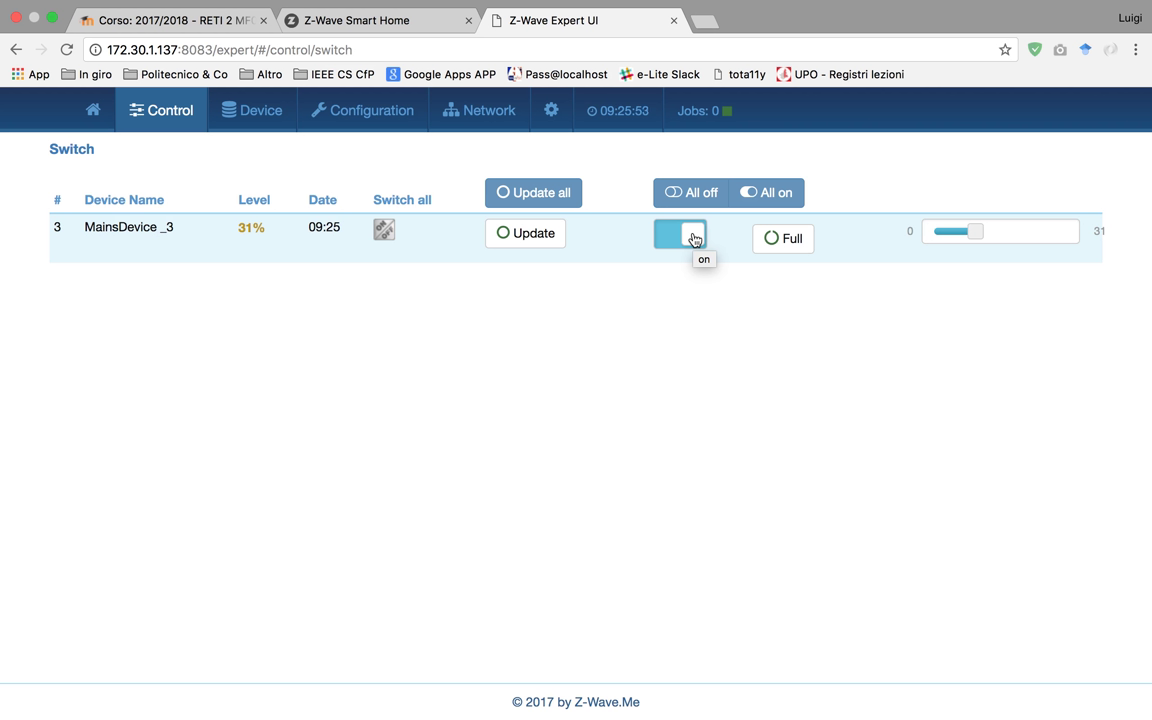
pyautogui.click(780, 246)
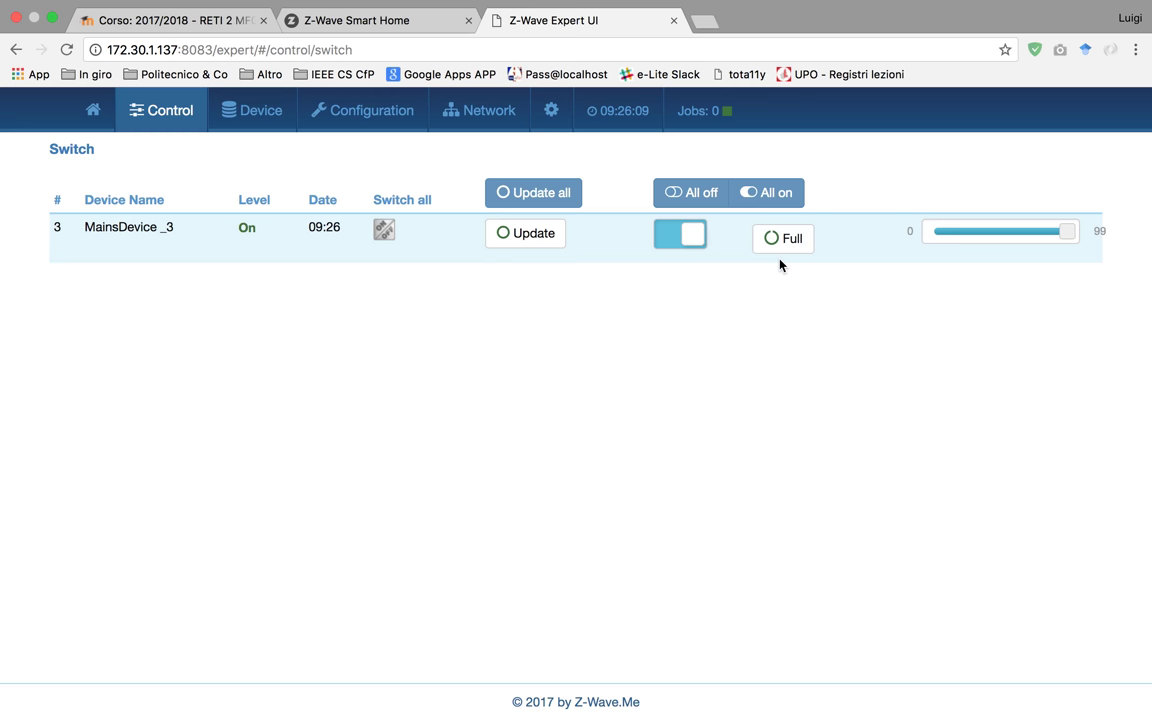
pyautogui.click(673, 245)
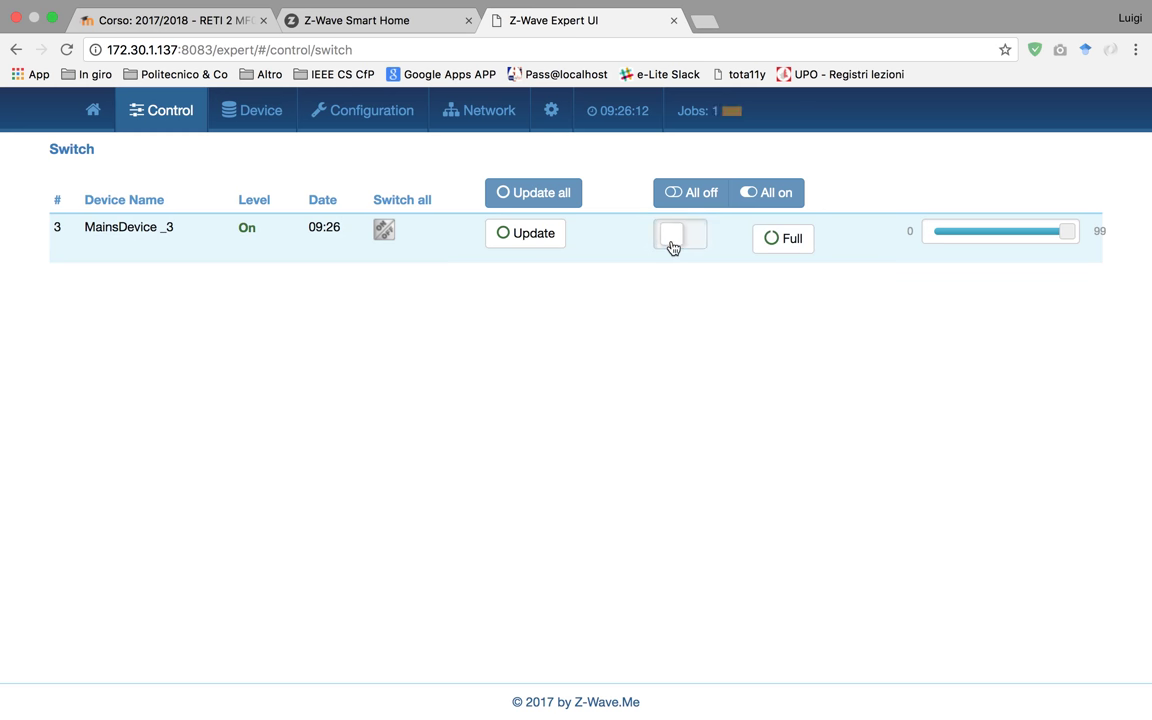
# Open the list of device control categories.
pyautogui.click(176, 120)
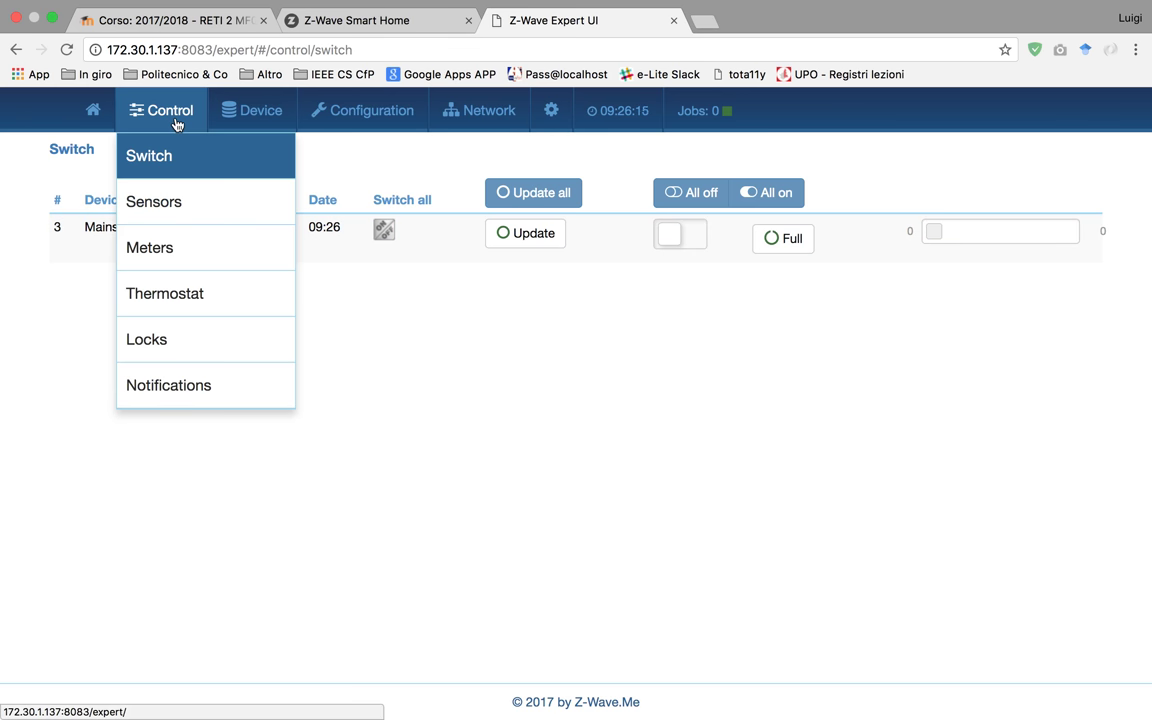